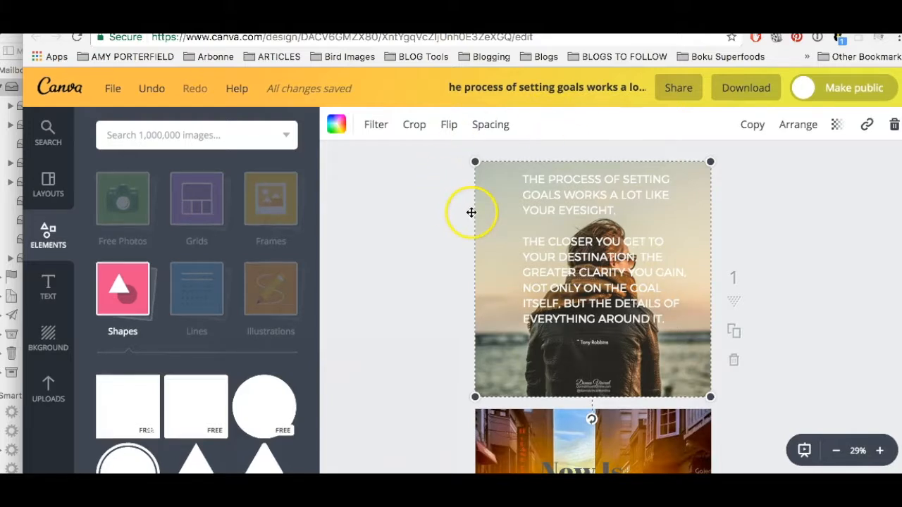
Apply the Grayscale filter to the background photo of the first page.
click(377, 127)
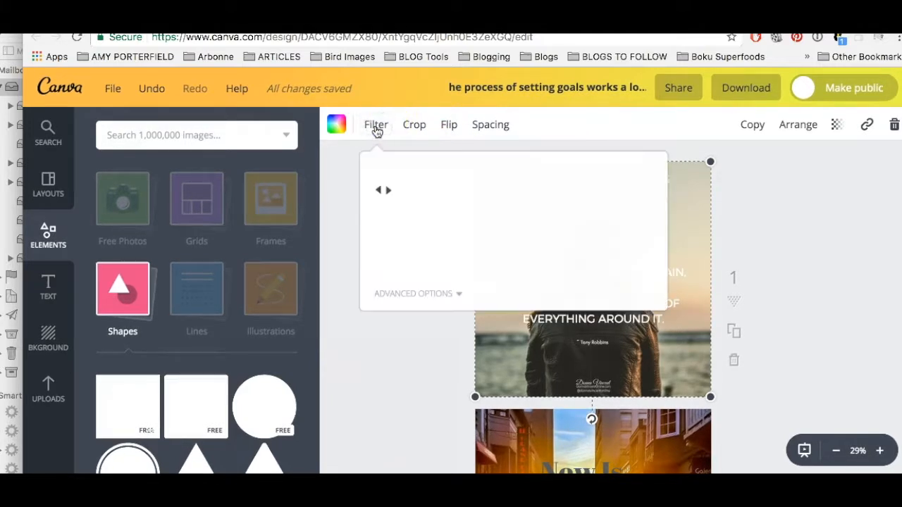
click(403, 294)
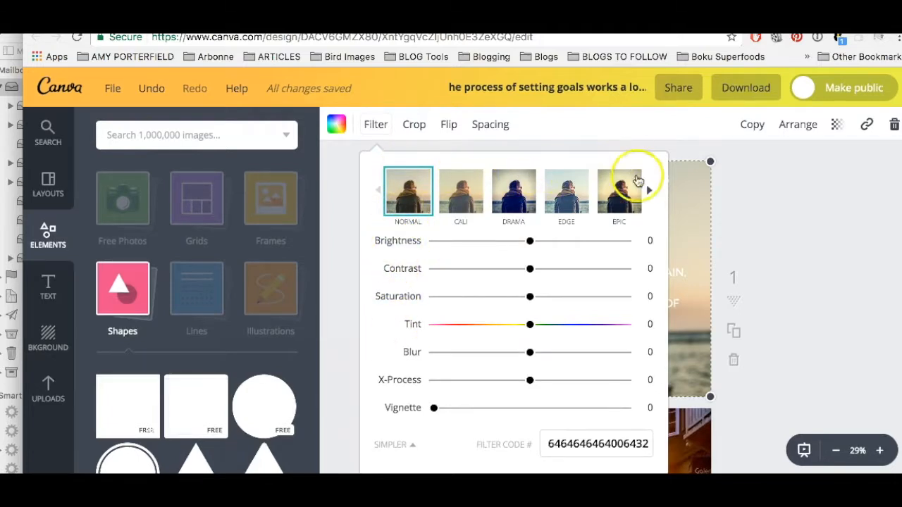
click(650, 190)
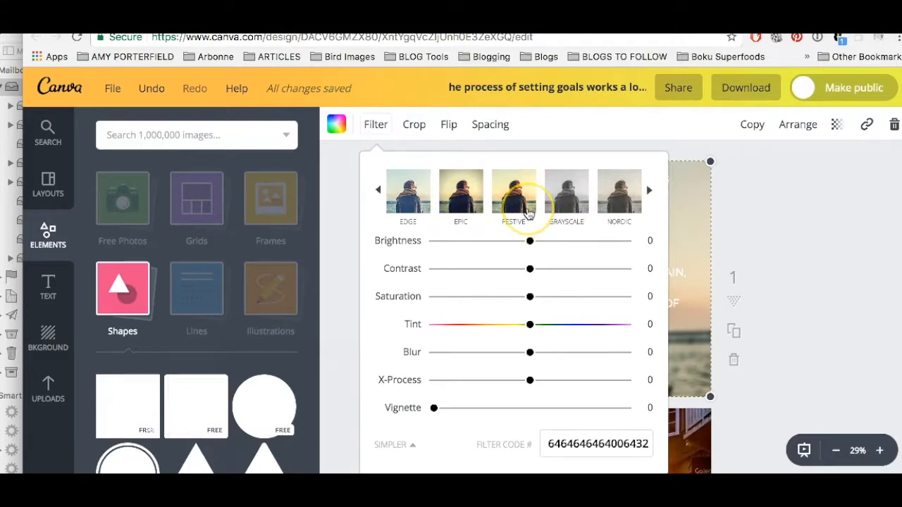
click(565, 202)
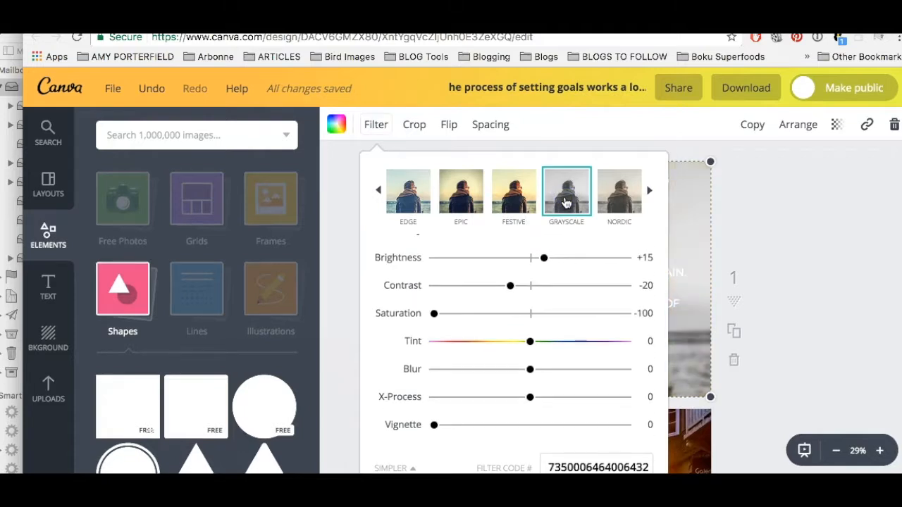
click(809, 236)
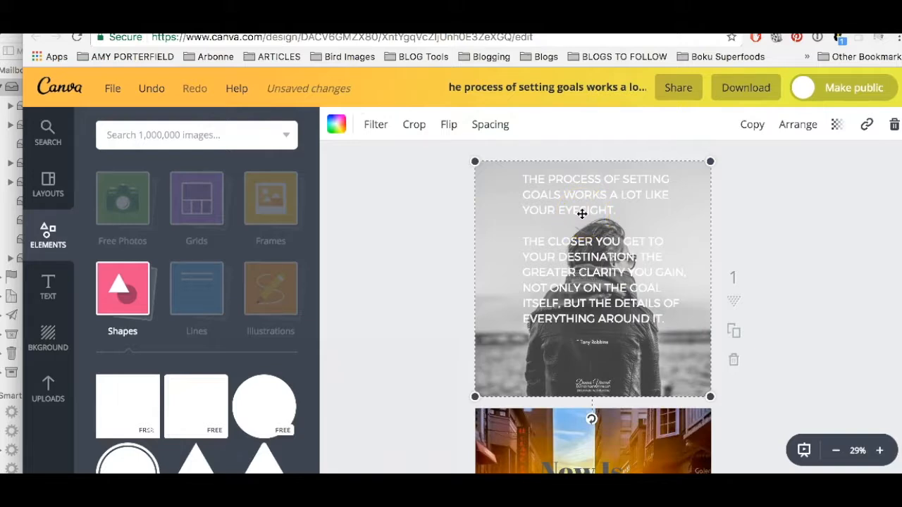
Darken the first page's background photo by setting its brightness to -40.
click(373, 137)
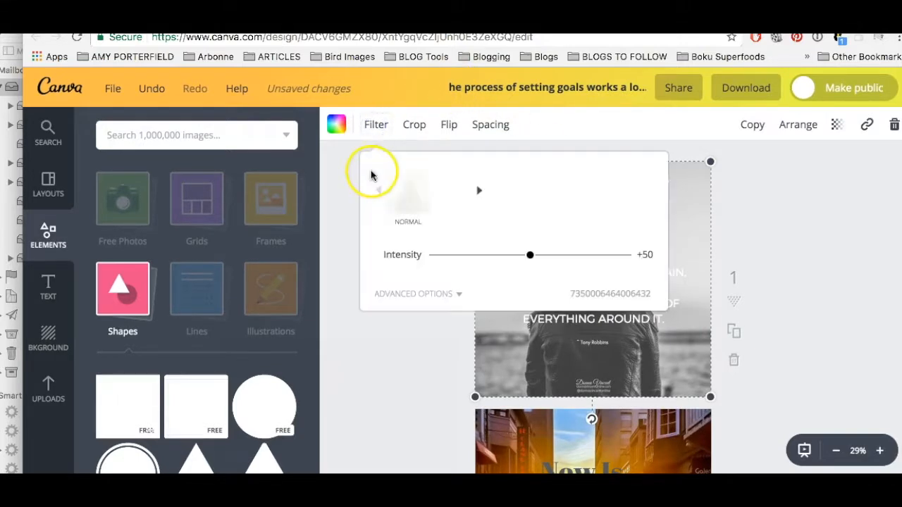
click(410, 295)
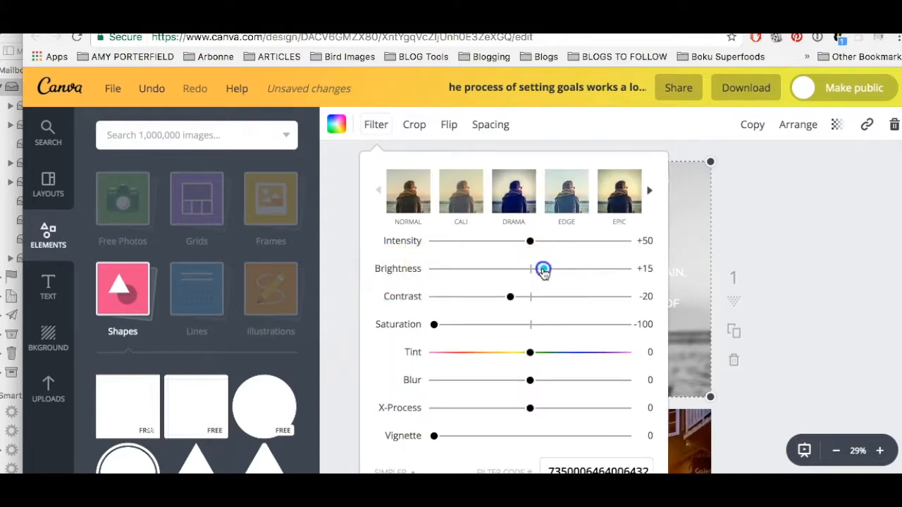
drag(527, 272, 493, 275)
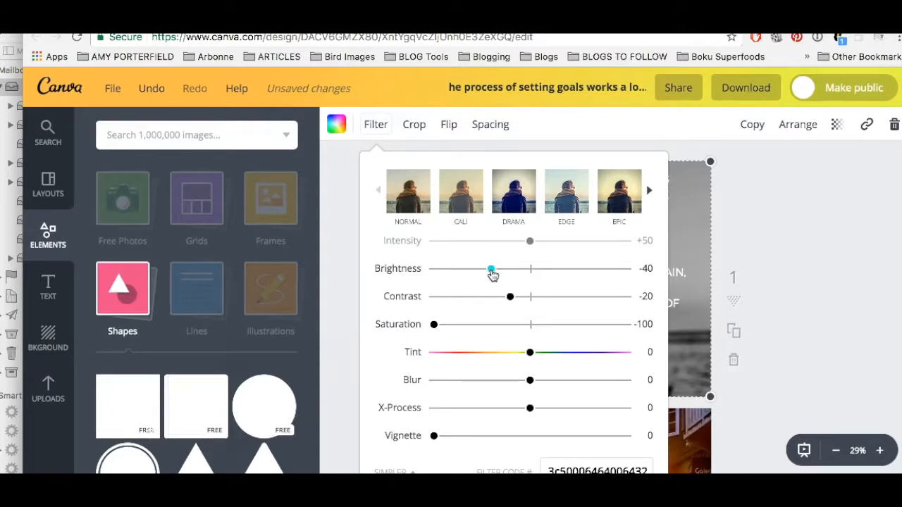
click(743, 184)
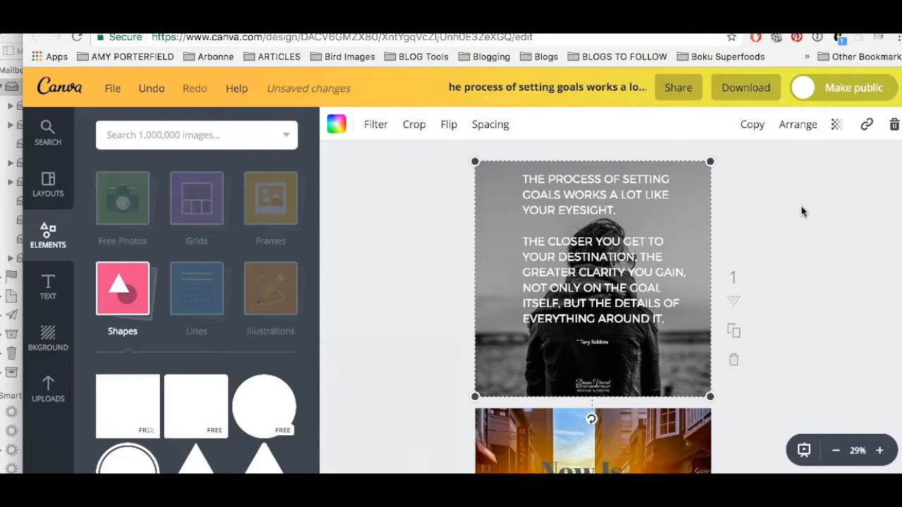
Fade the street photo on page 2 by setting its transparency to about 30.
scroll(809, 250, down, 5)
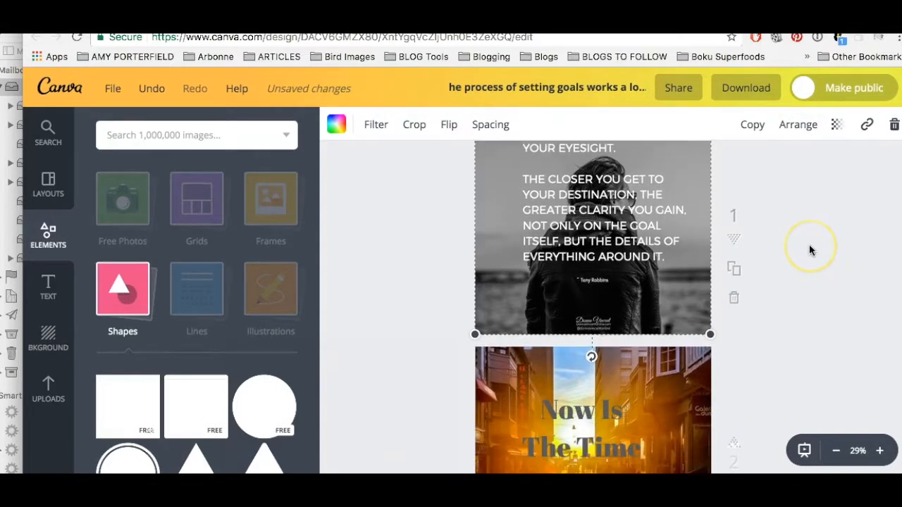
scroll(809, 249, down, 6)
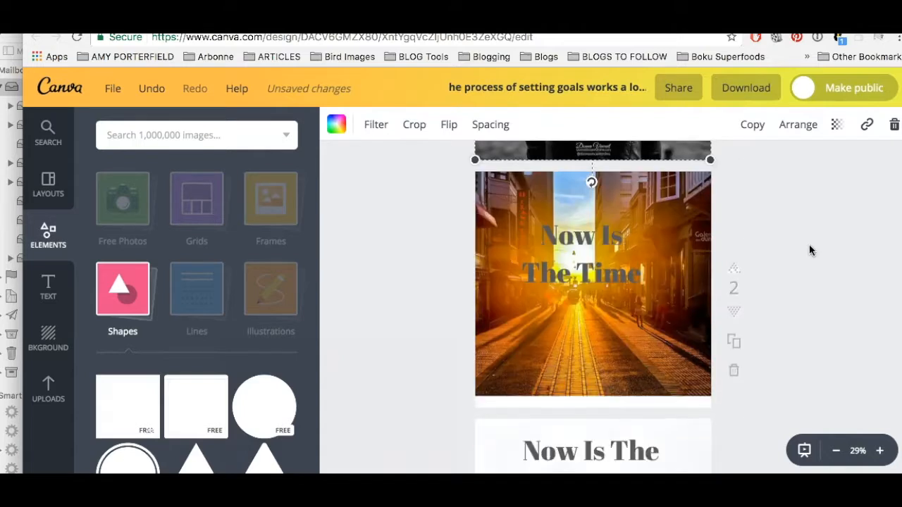
click(692, 245)
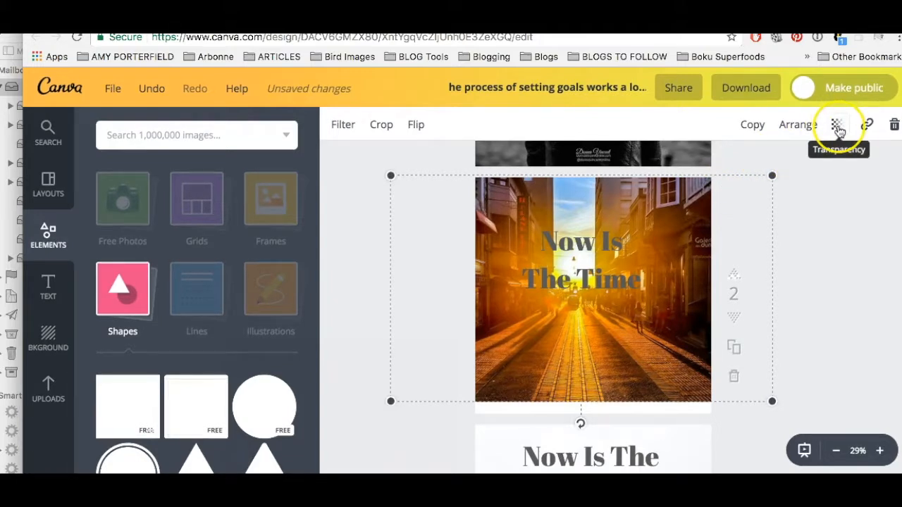
click(839, 127)
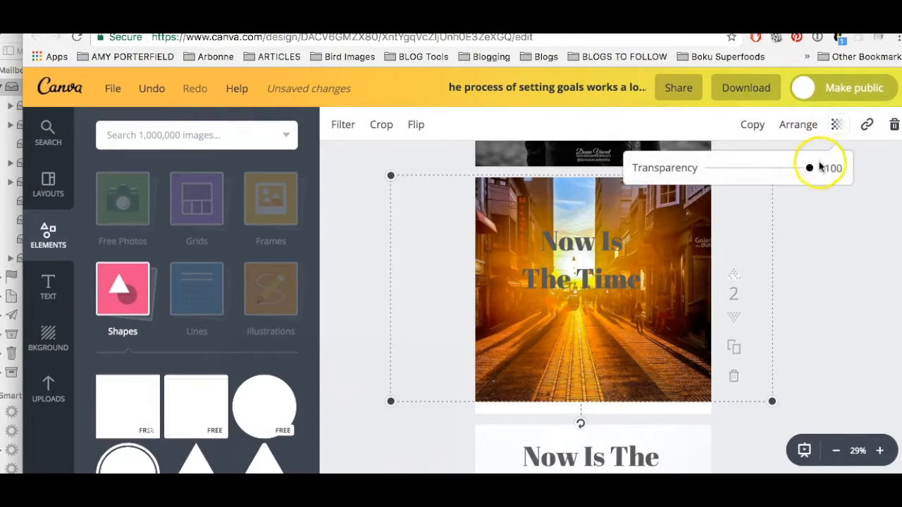
drag(814, 172, 739, 173)
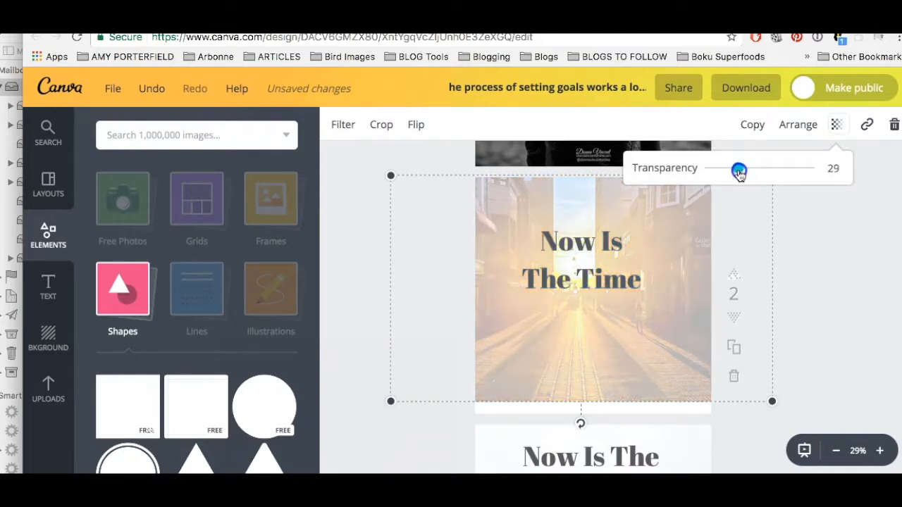
drag(740, 174, 743, 174)
click(819, 225)
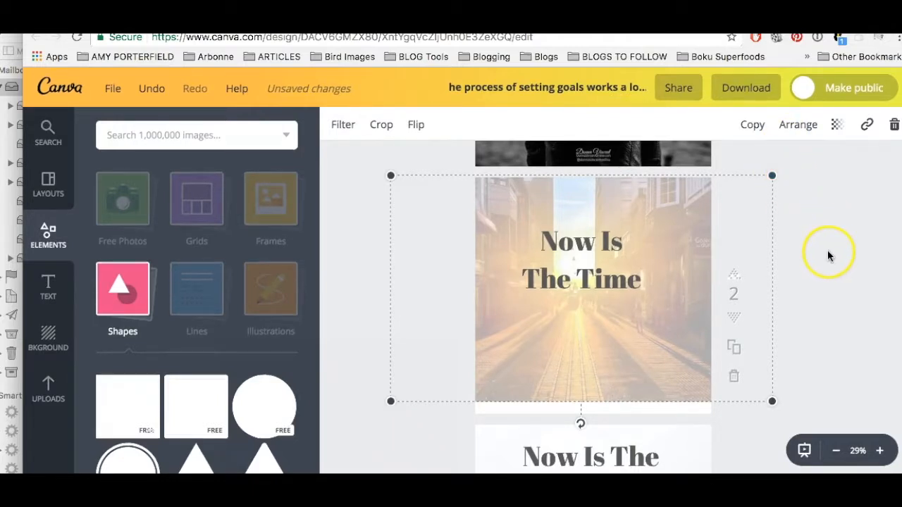
Look through the available shapes in the elements library for one to place on page 3.
scroll(827, 257, down, 5)
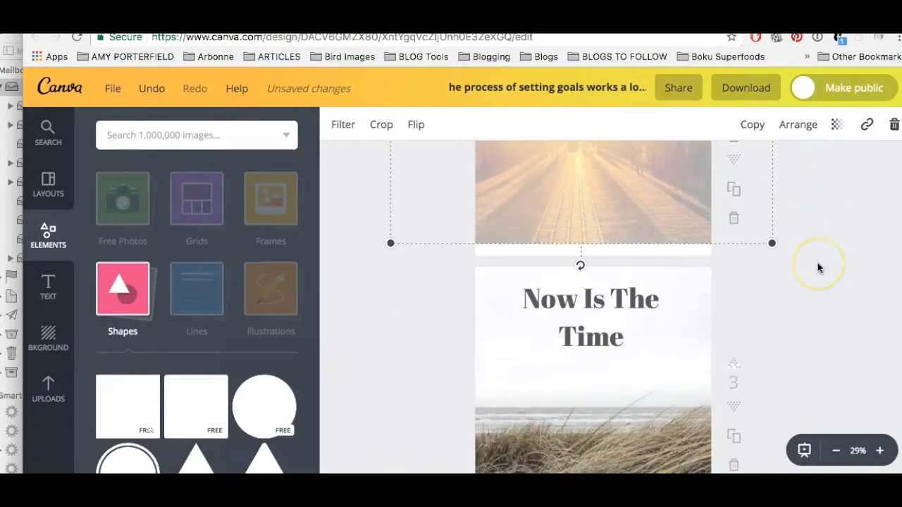
scroll(818, 266, down, 3)
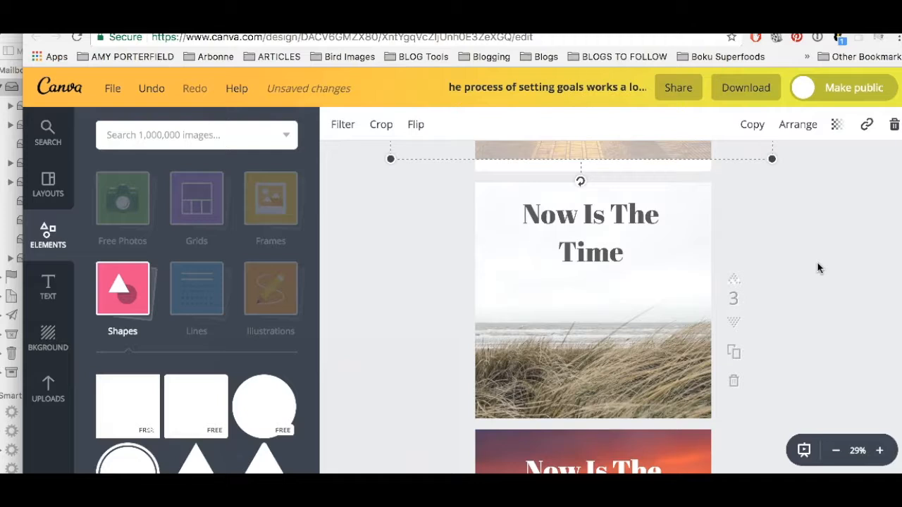
click(46, 232)
click(131, 287)
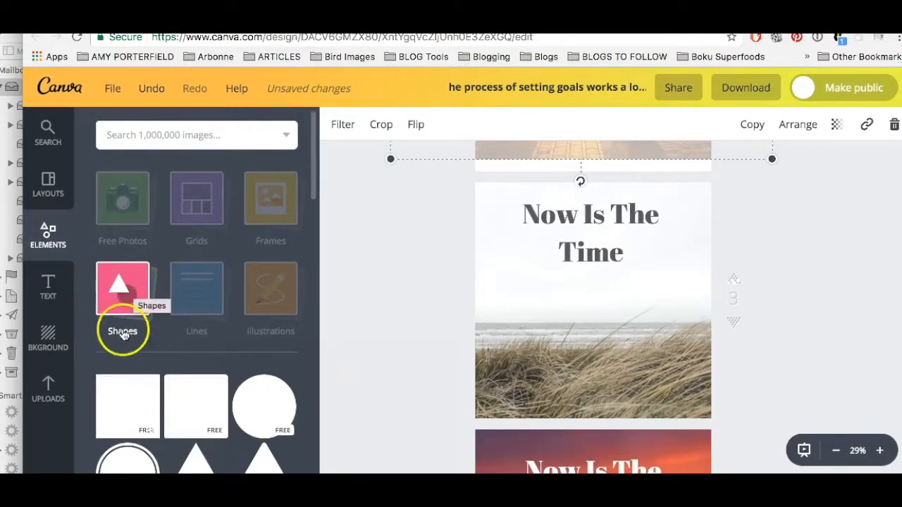
scroll(222, 305, down, 2)
scroll(212, 302, down, 3)
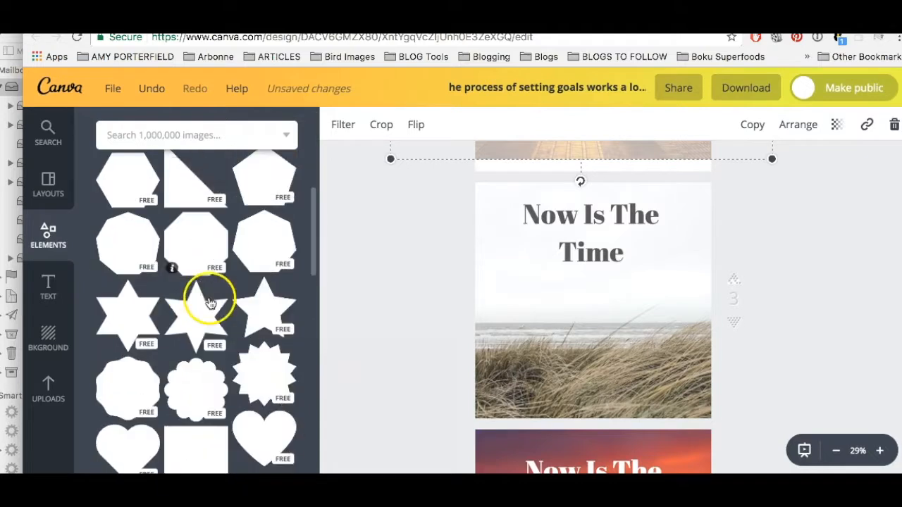
scroll(196, 303, down, 1)
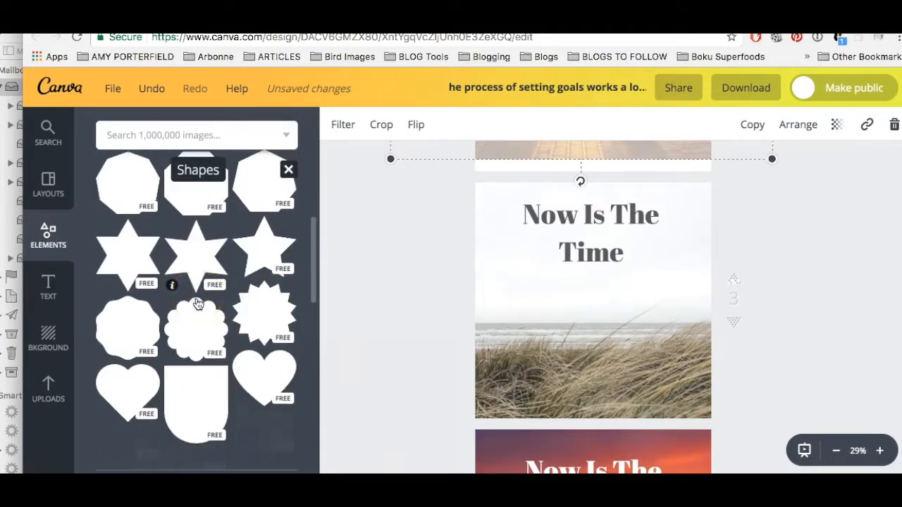
scroll(198, 275, up, 1)
scroll(199, 257, up, 1)
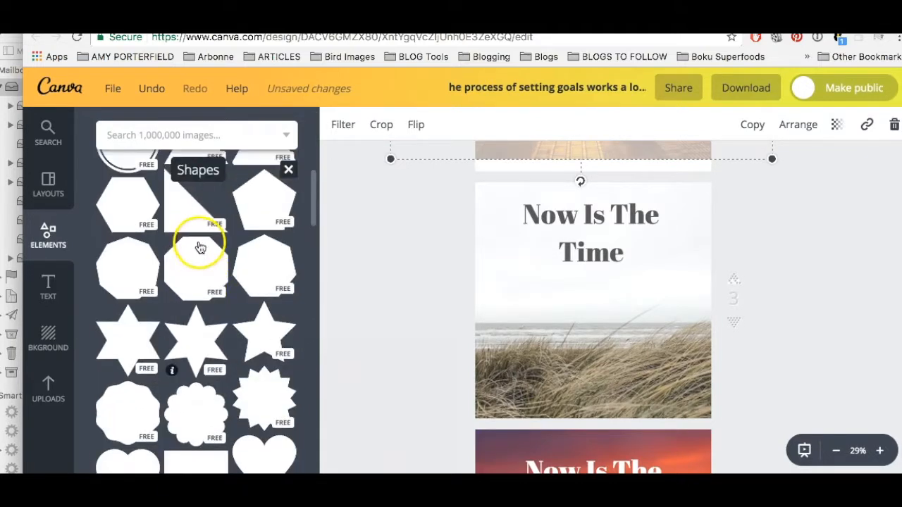
scroll(219, 240, up, 2)
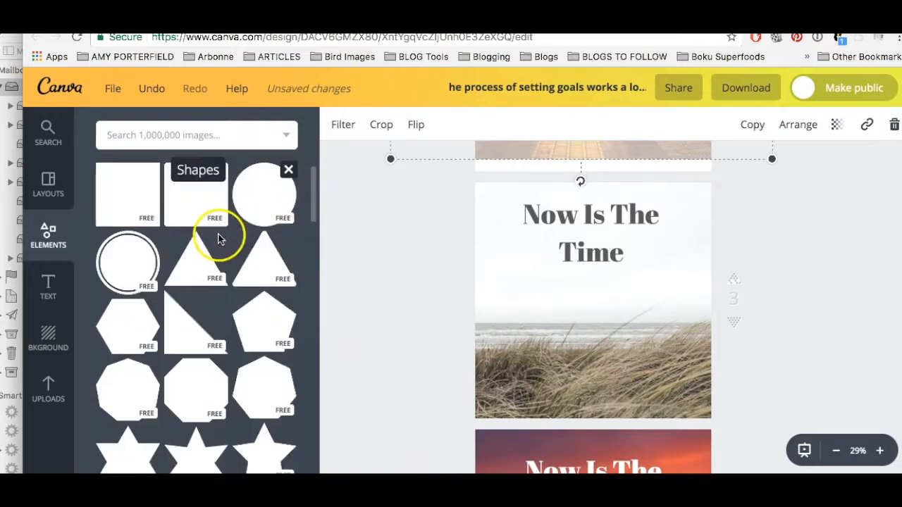
scroll(162, 211, up, 2)
click(142, 207)
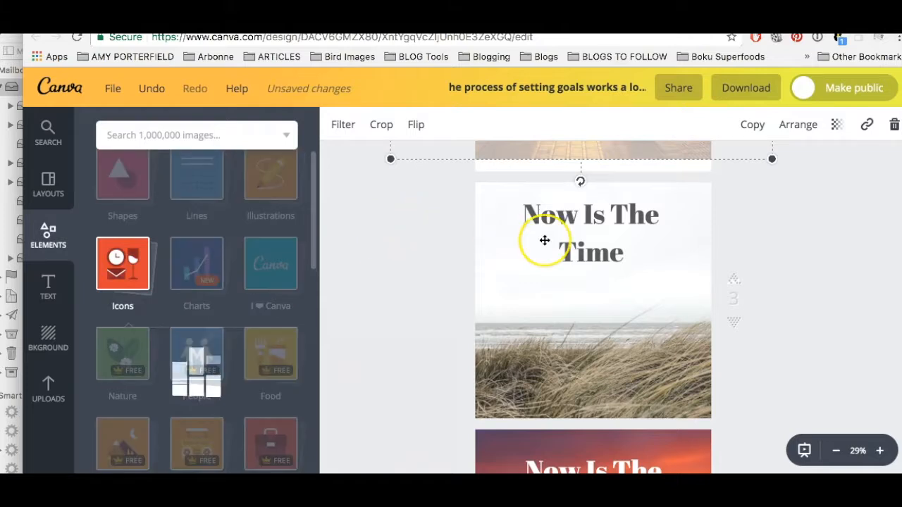
scroll(543, 239, up, 5)
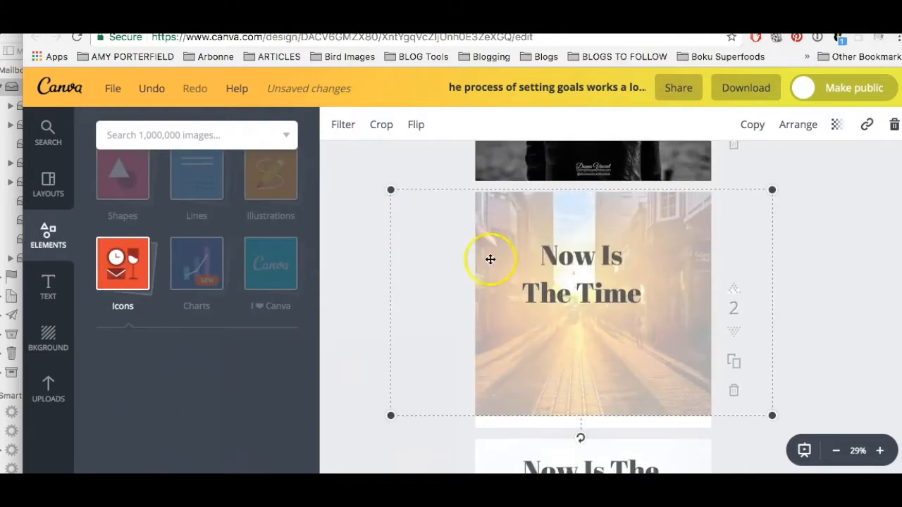
scroll(490, 258, down, 3)
Add a square shape over the "Now Is The Time" heading on page 3 and resize it to about 780 × 350.
click(143, 198)
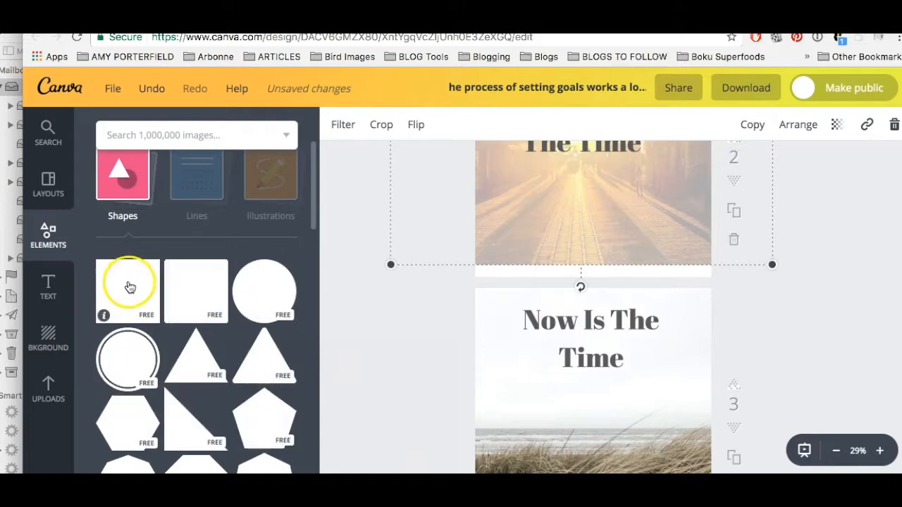
drag(127, 281, 620, 371)
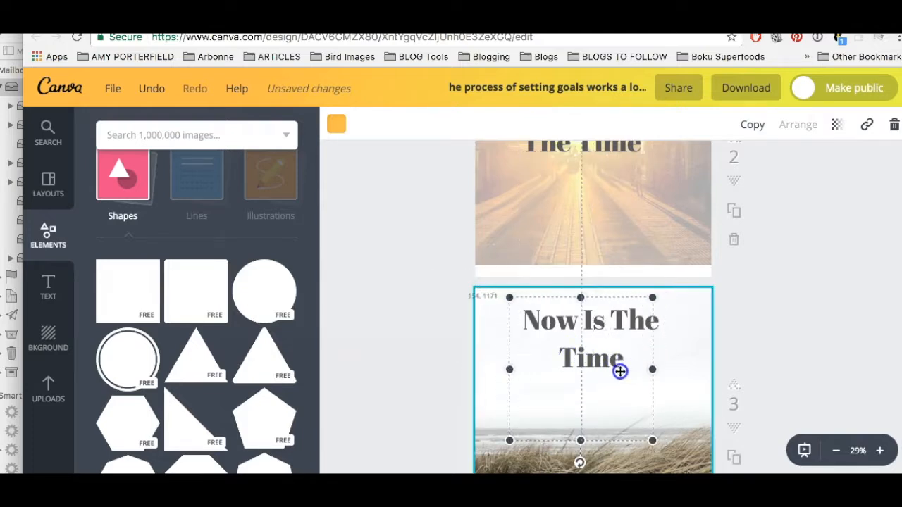
drag(580, 440, 603, 371)
drag(652, 333, 680, 334)
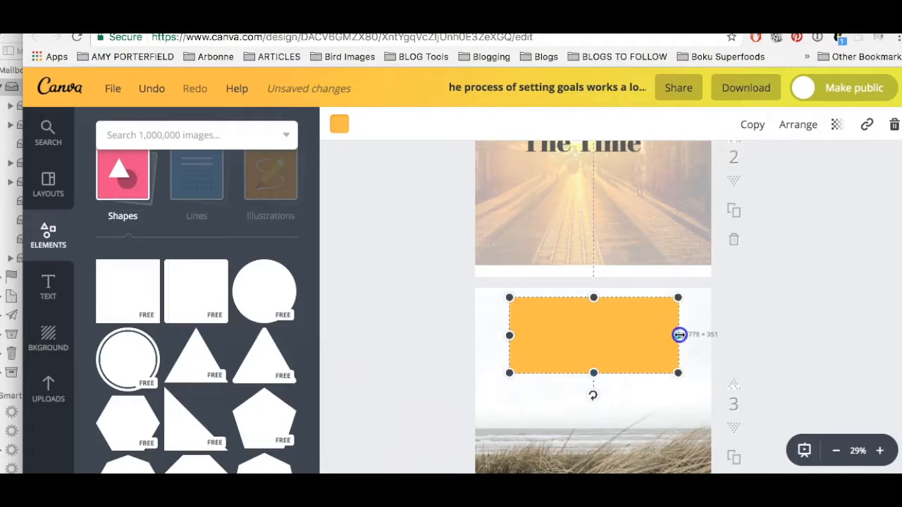
Send the orange rectangle on page 3 back behind the "Now Is The Time" text.
click(800, 127)
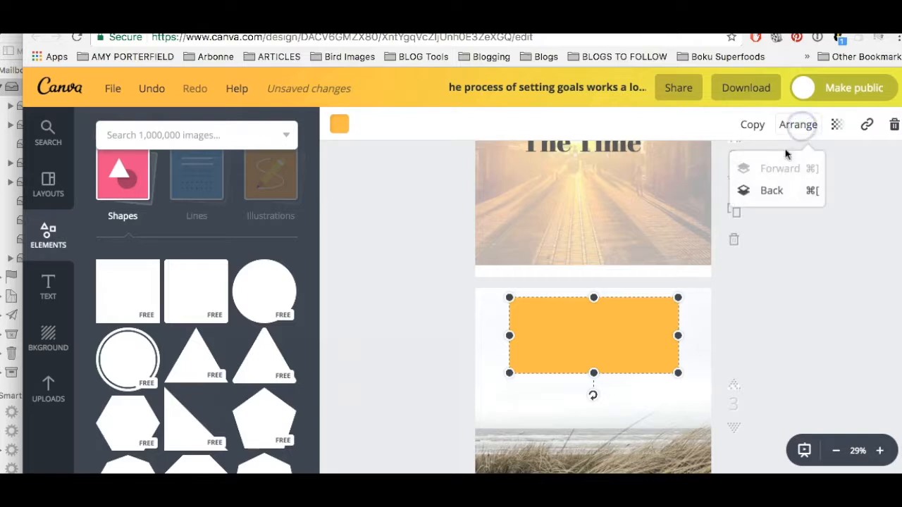
click(779, 191)
click(633, 403)
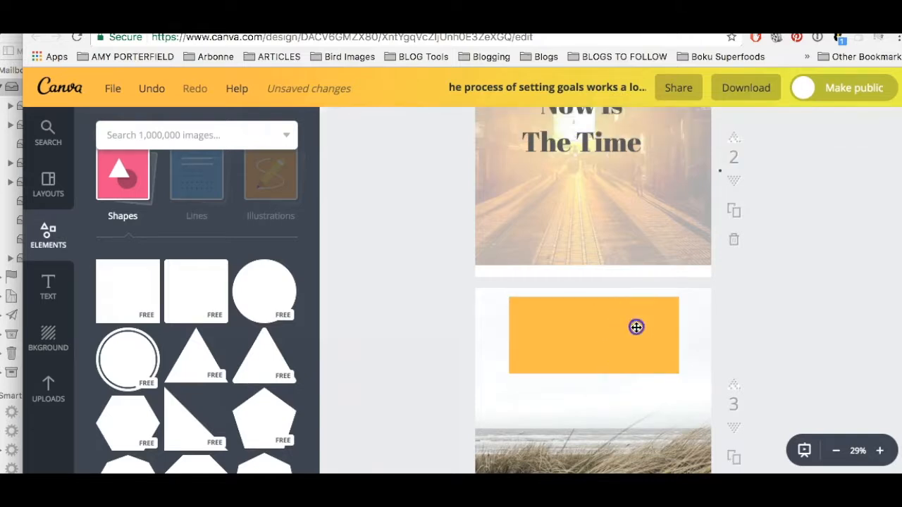
click(799, 125)
click(781, 192)
click(816, 259)
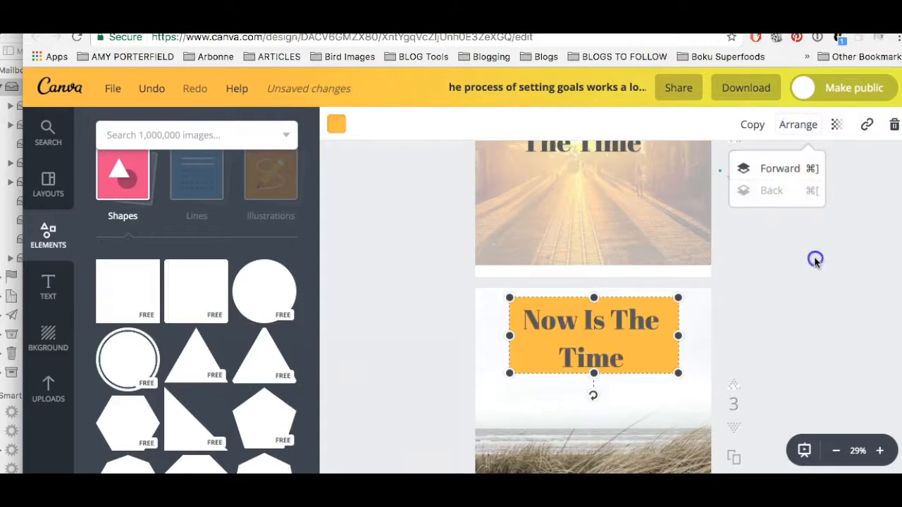
click(796, 329)
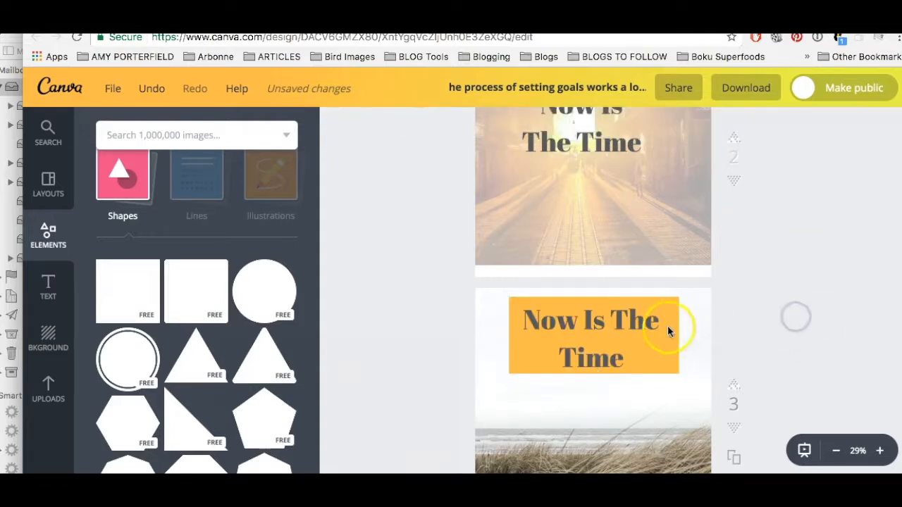
Set the transparency of the orange rectangle behind the page 3 heading to 44.
click(680, 368)
click(699, 376)
click(679, 370)
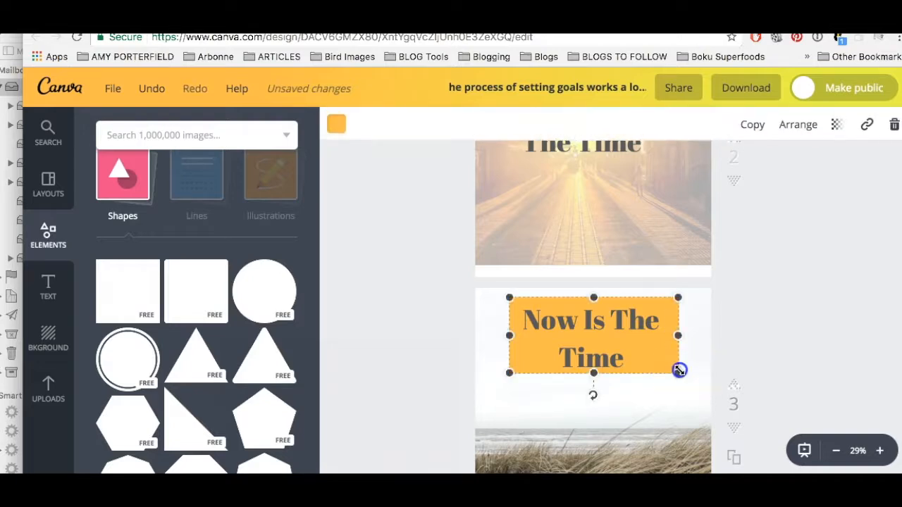
click(836, 124)
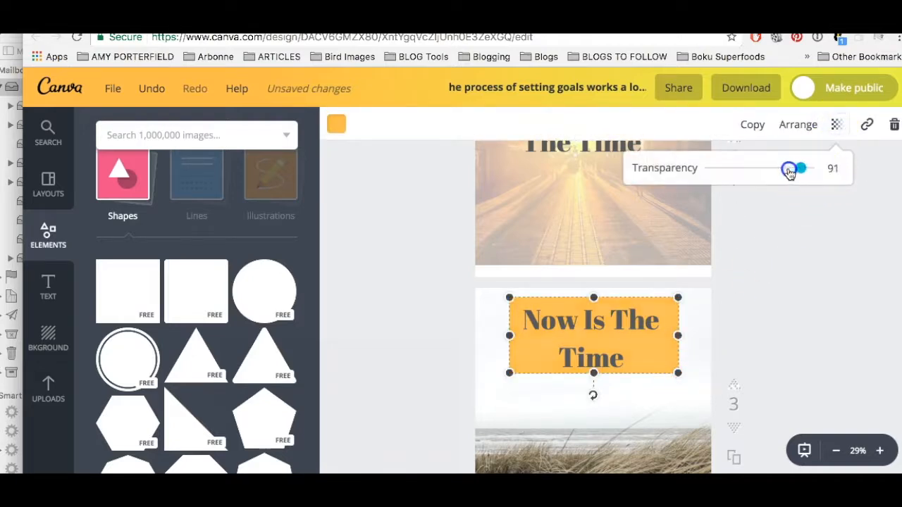
drag(789, 173, 770, 173)
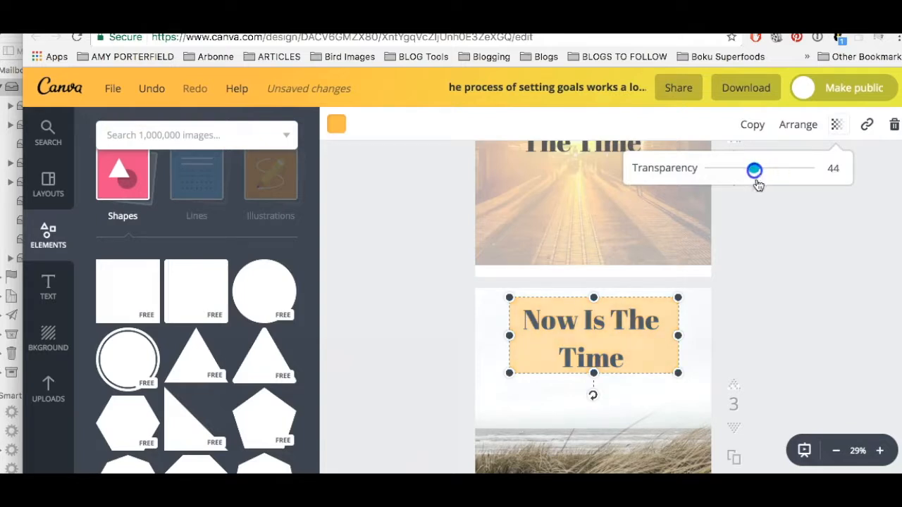
click(800, 251)
click(813, 278)
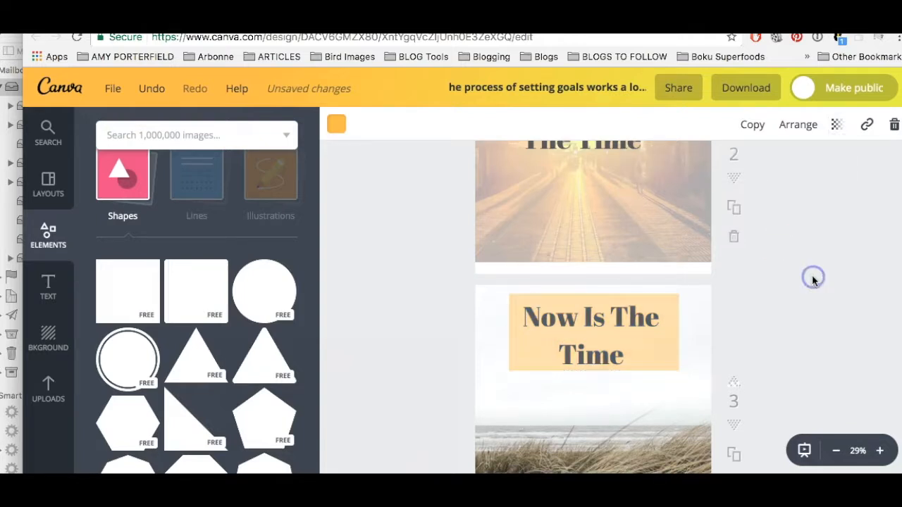
Stretch the orange rectangle on page 3 to cover the whole page and set its transparency to 29.
scroll(812, 281, down, 1)
scroll(812, 279, down, 1)
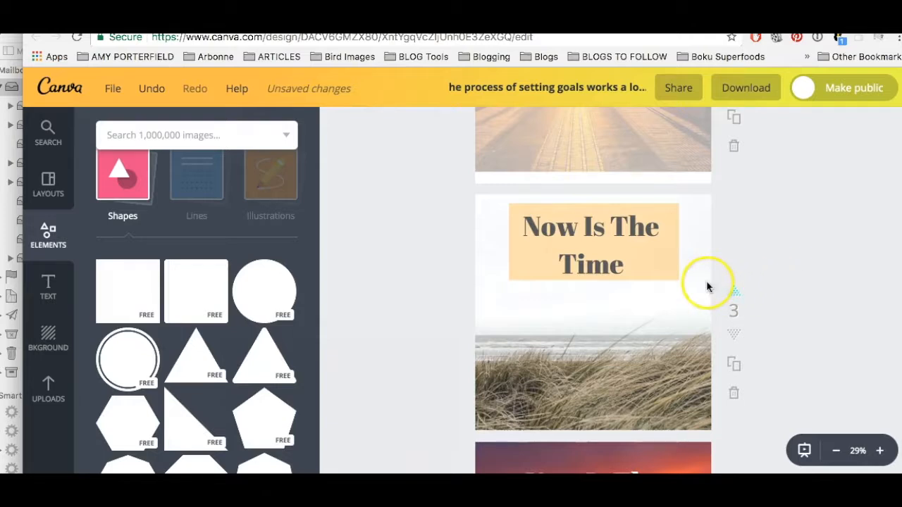
click(678, 279)
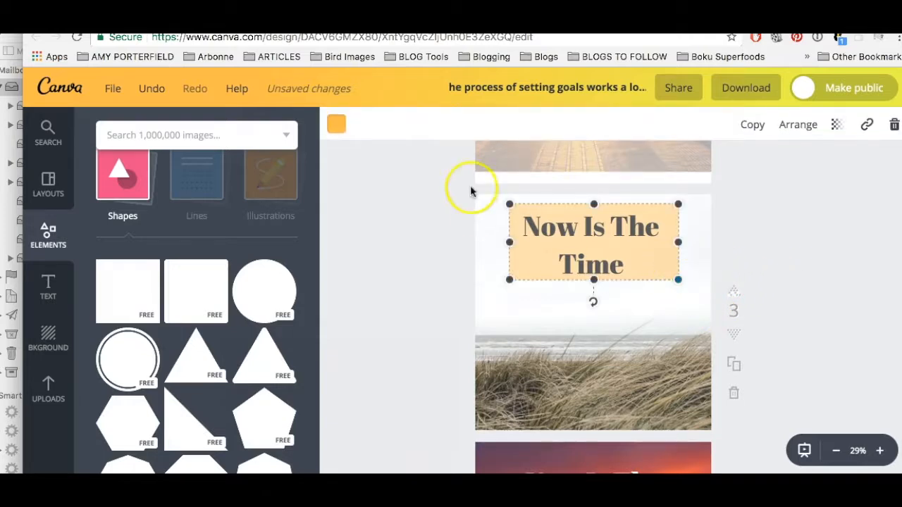
drag(508, 204, 459, 204)
drag(571, 273, 578, 431)
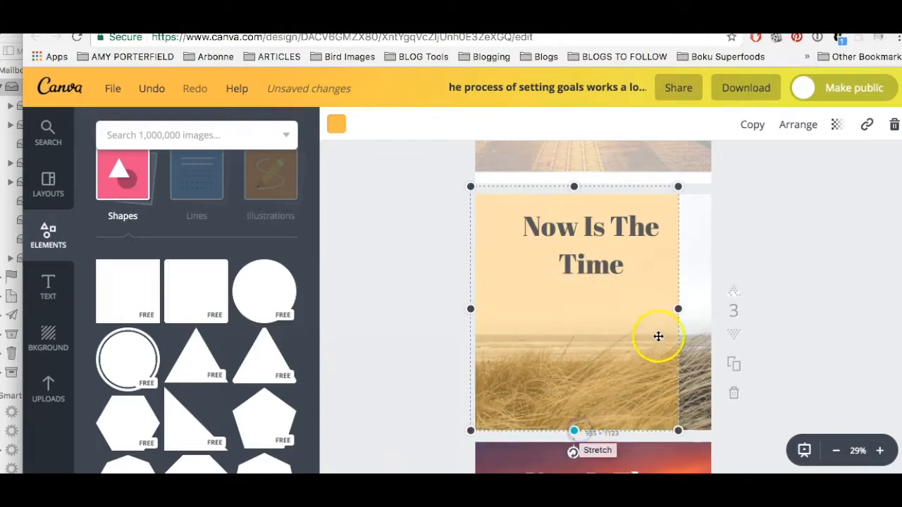
drag(676, 310, 708, 306)
click(838, 125)
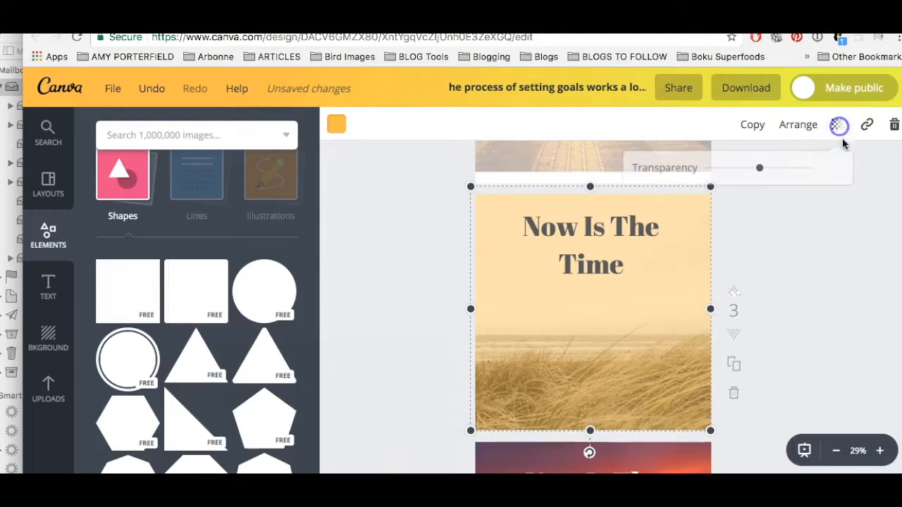
drag(756, 170, 742, 171)
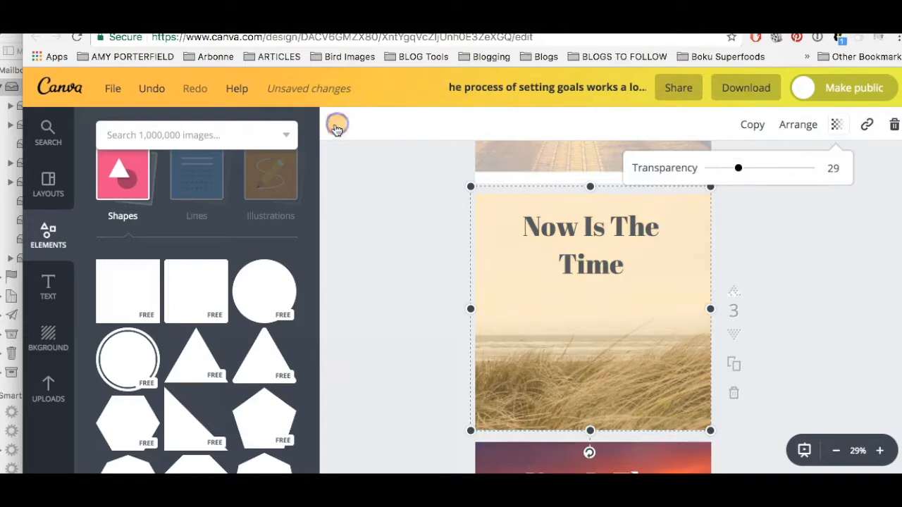
Try the dark red, dark grey and teal brand colors on the page 3 rectangle, and return it to orange.
click(336, 125)
click(462, 278)
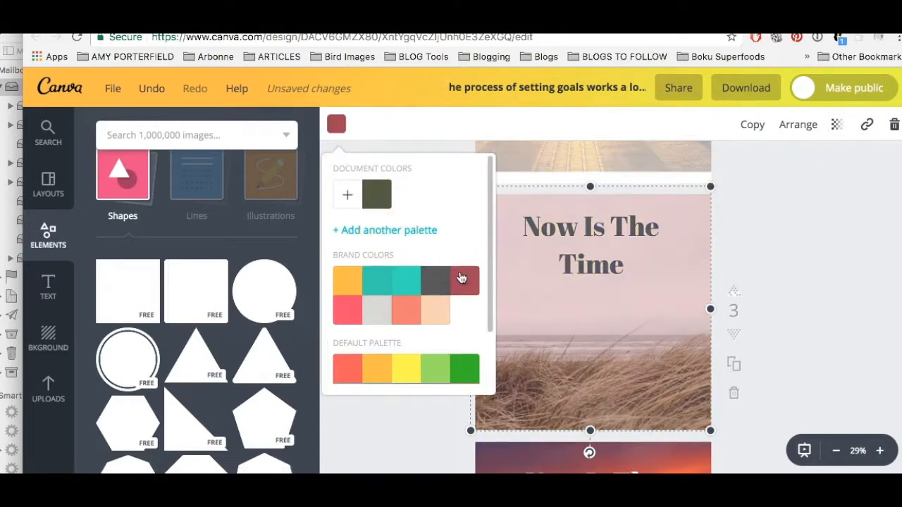
click(439, 285)
click(406, 284)
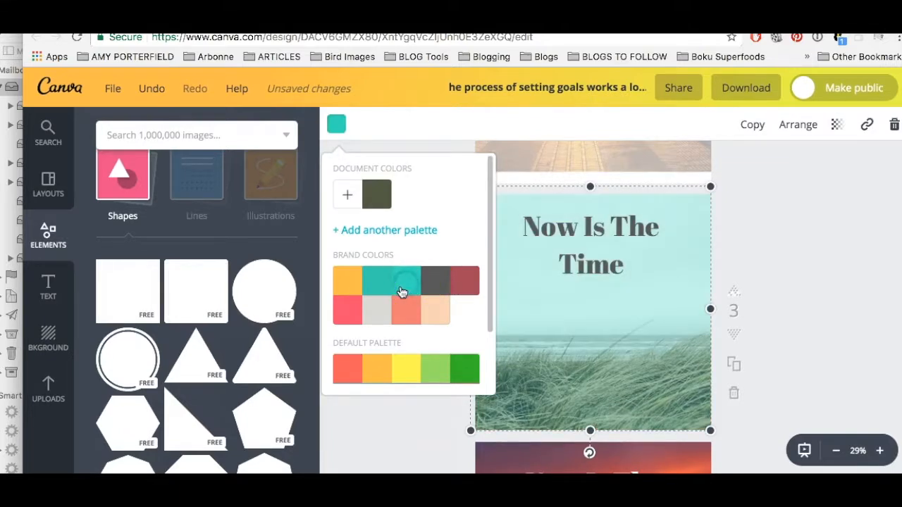
click(350, 283)
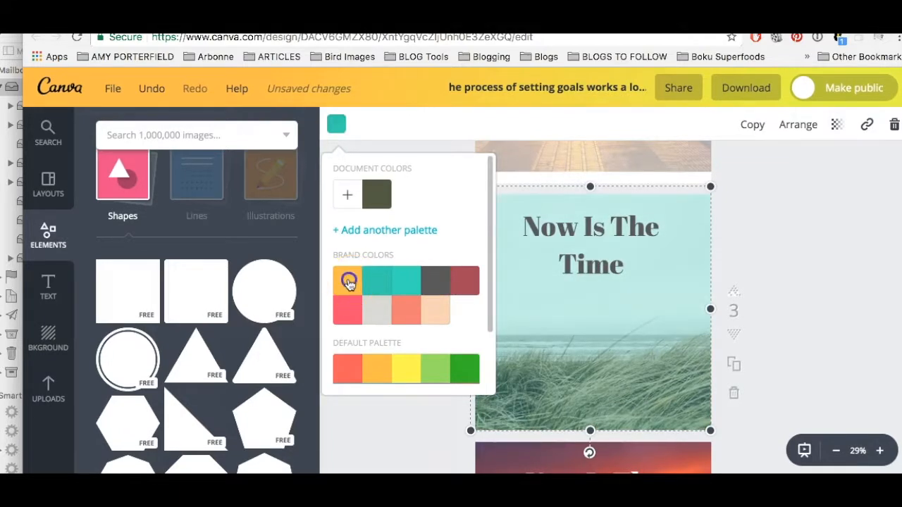
click(794, 183)
Apply a blur of +37 to the sunset background photo on page 4.
scroll(817, 236, down, 5)
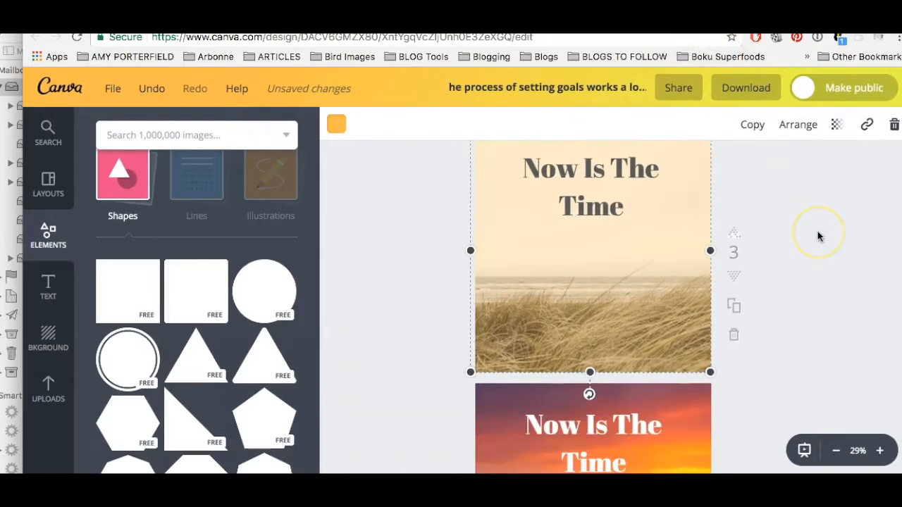
scroll(805, 299, down, 3)
scroll(801, 286, up, 2)
click(676, 319)
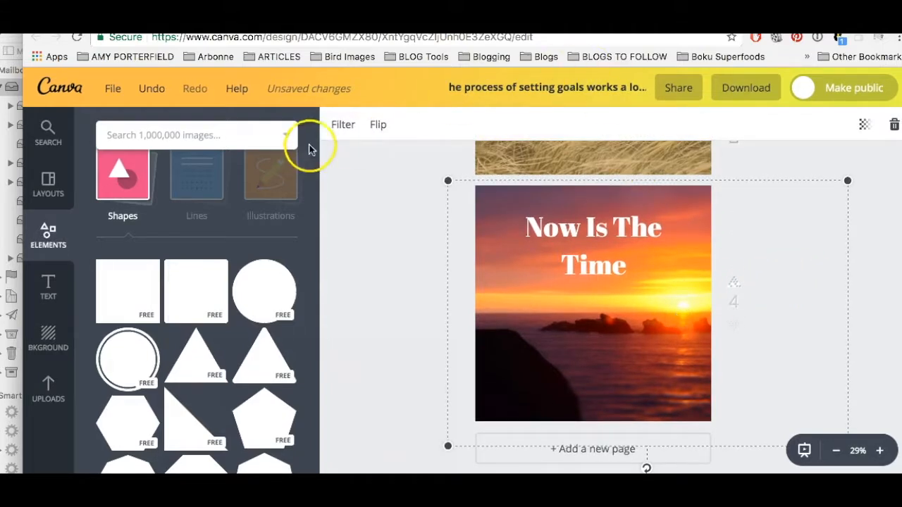
click(334, 128)
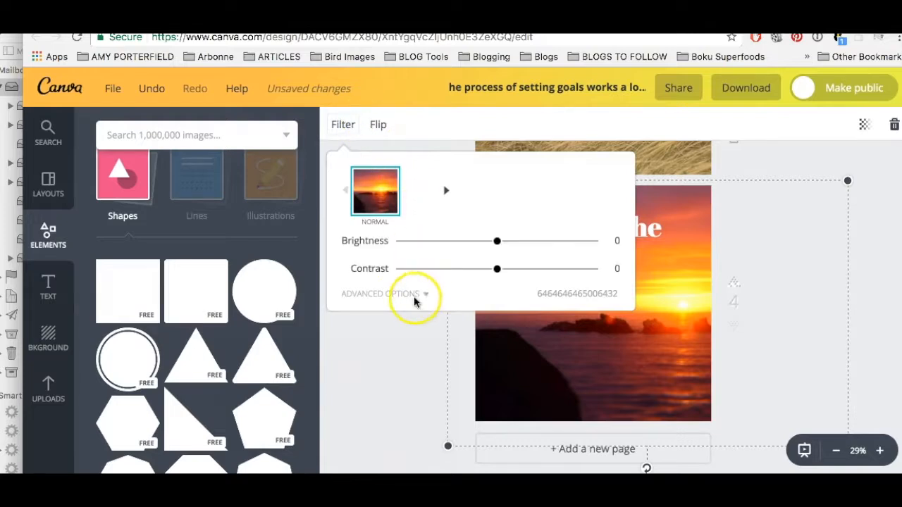
click(388, 295)
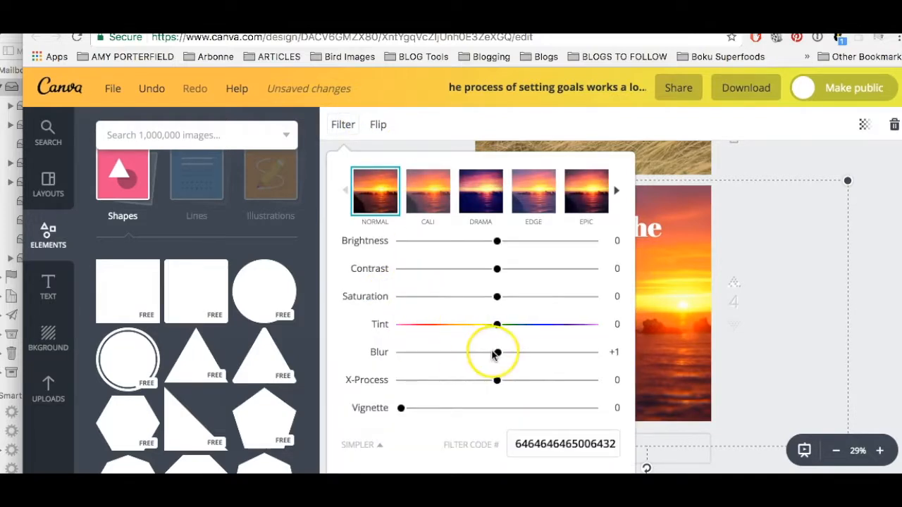
click(498, 354)
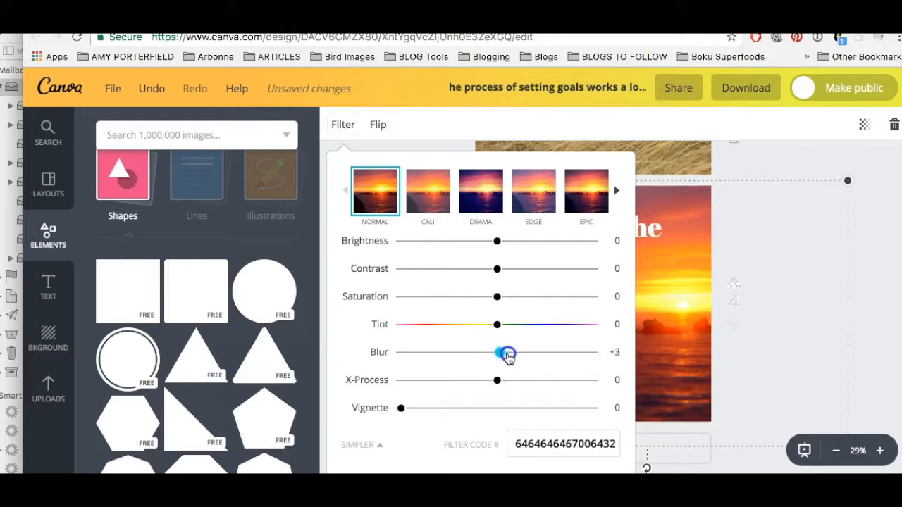
drag(517, 358, 534, 359)
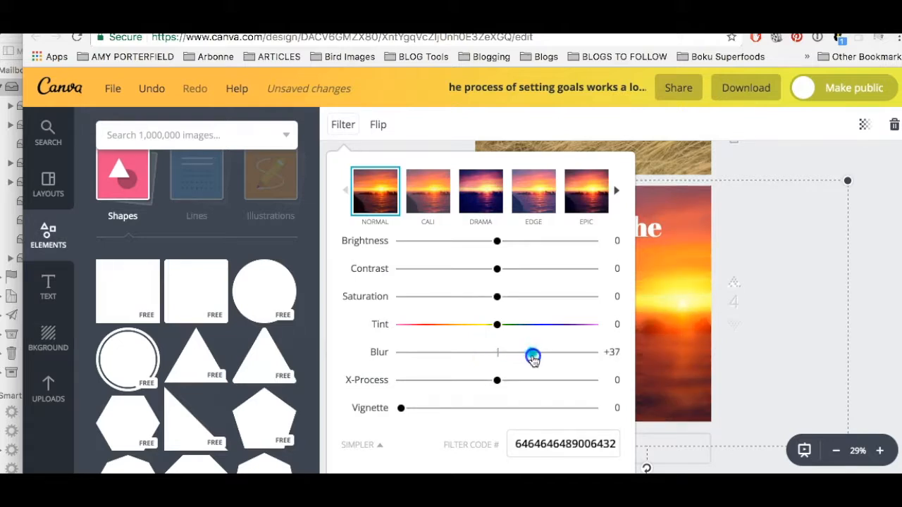
click(775, 268)
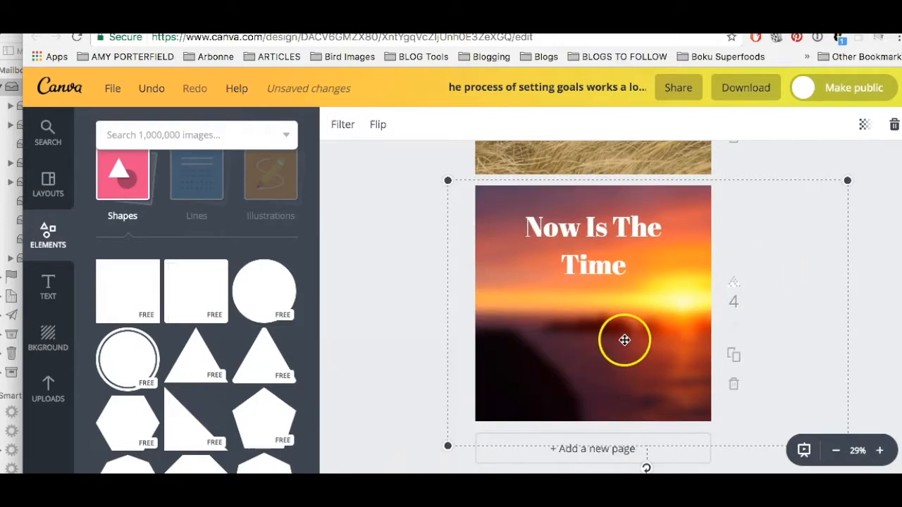
Reduce the blur of the page 4 sunset photo to +25.
click(341, 125)
click(378, 294)
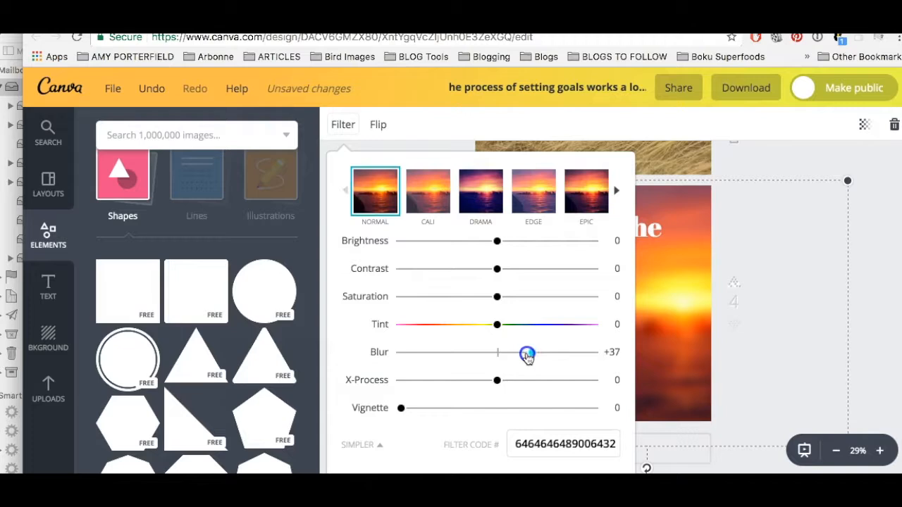
drag(523, 357, 521, 355)
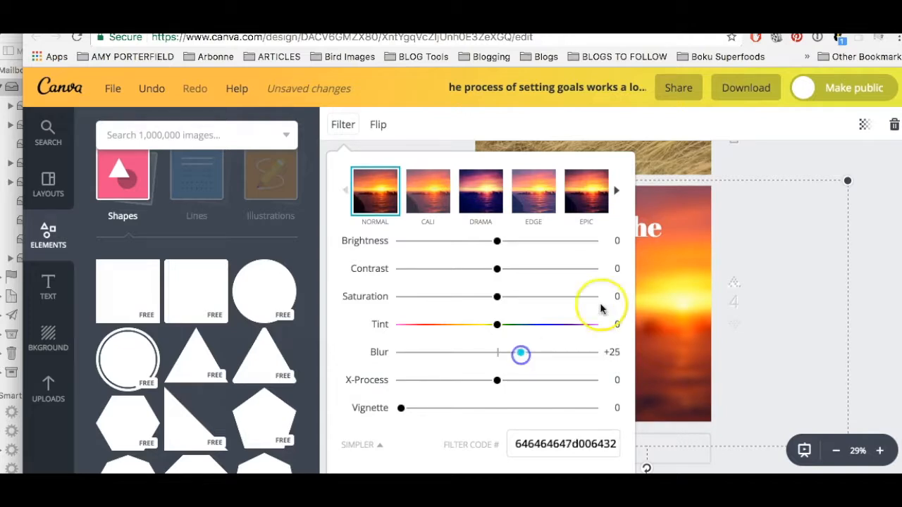
click(387, 227)
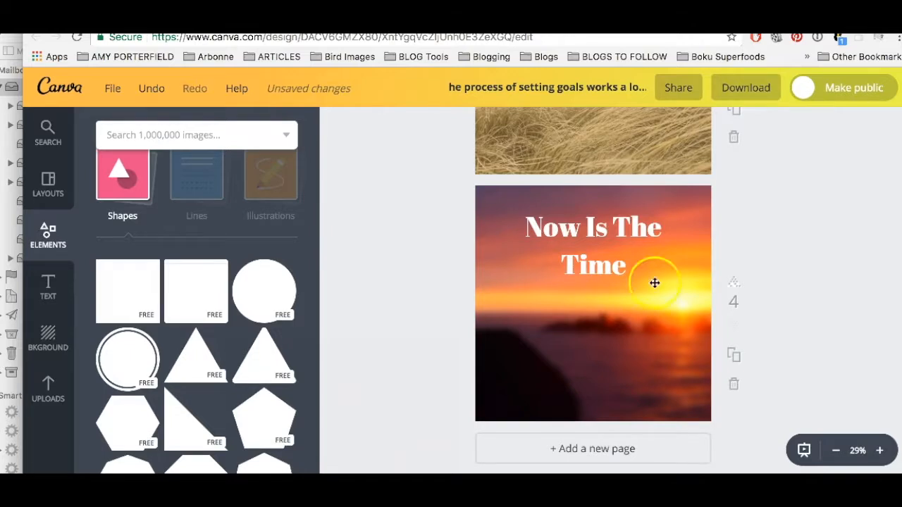
Review the text readability on all four pages, from the quote graphic on page 1 to the sunset photo on page 4.
scroll(634, 272, up, 10)
scroll(634, 272, up, 3)
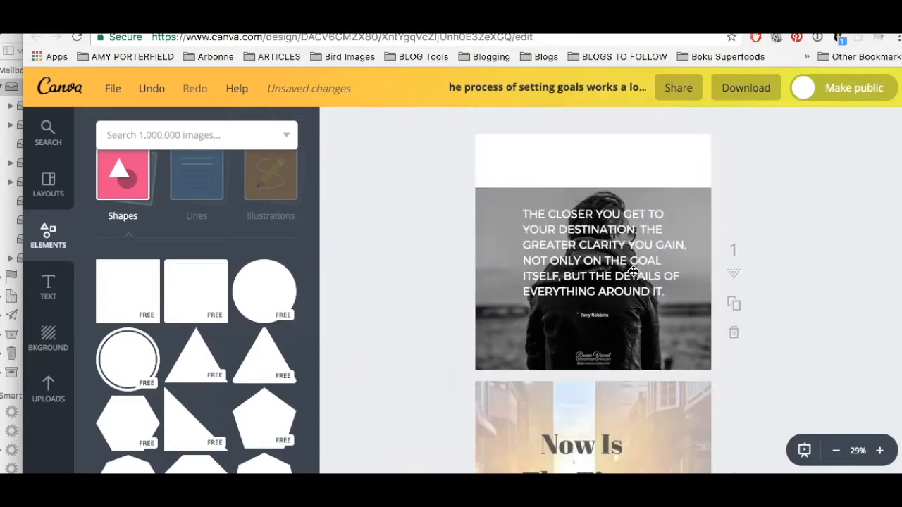
click(520, 318)
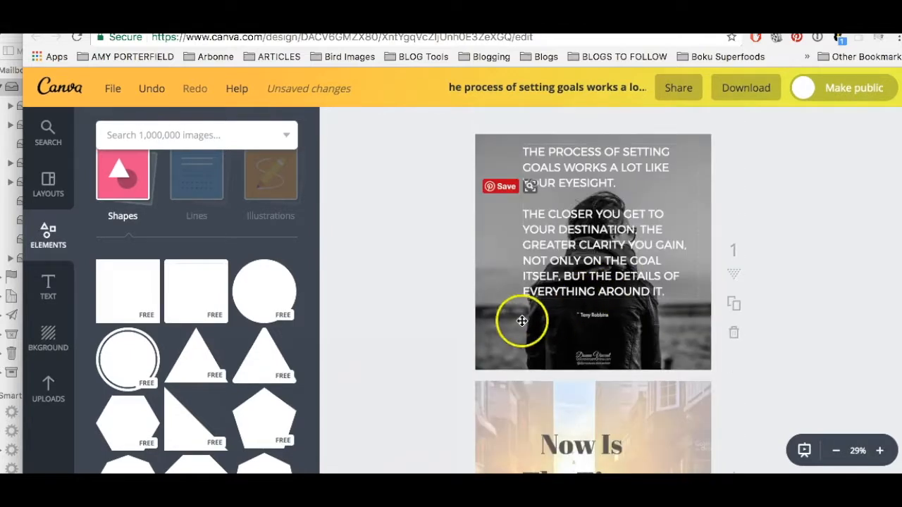
click(484, 351)
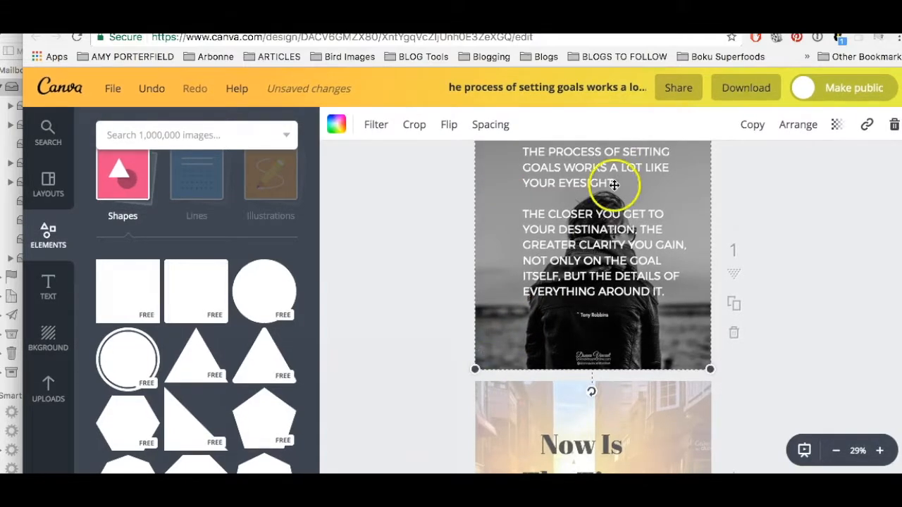
scroll(596, 257, down, 3)
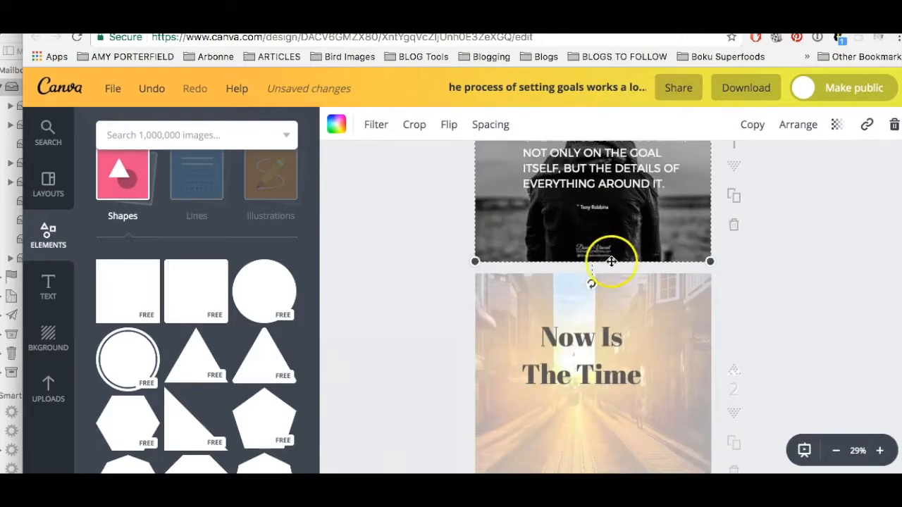
click(679, 357)
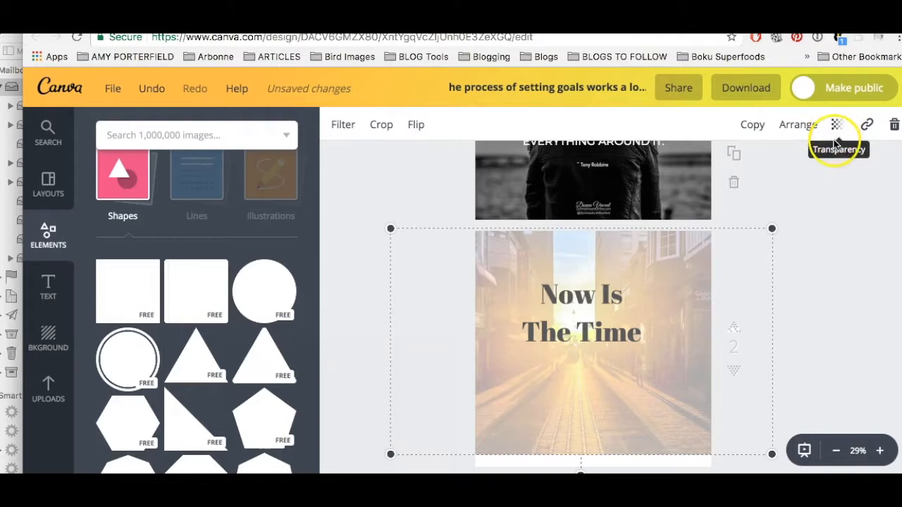
scroll(835, 240, down, 2)
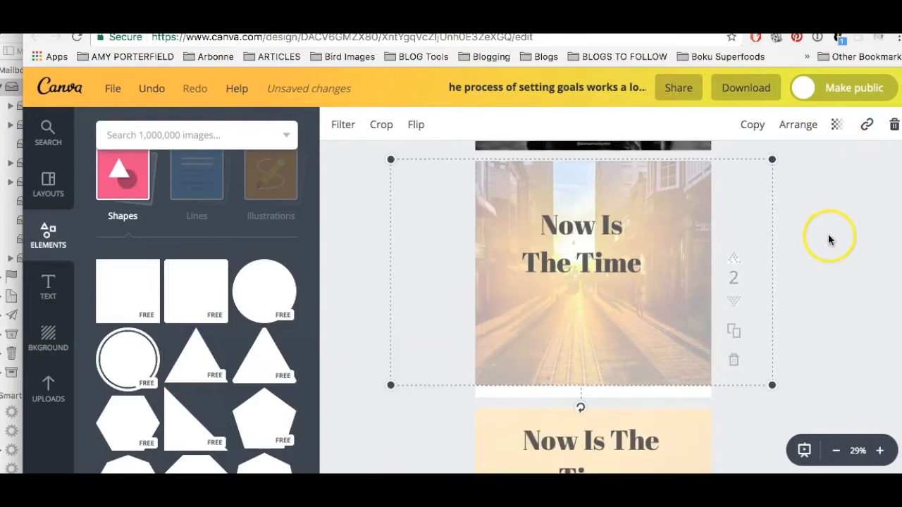
scroll(832, 240, down, 5)
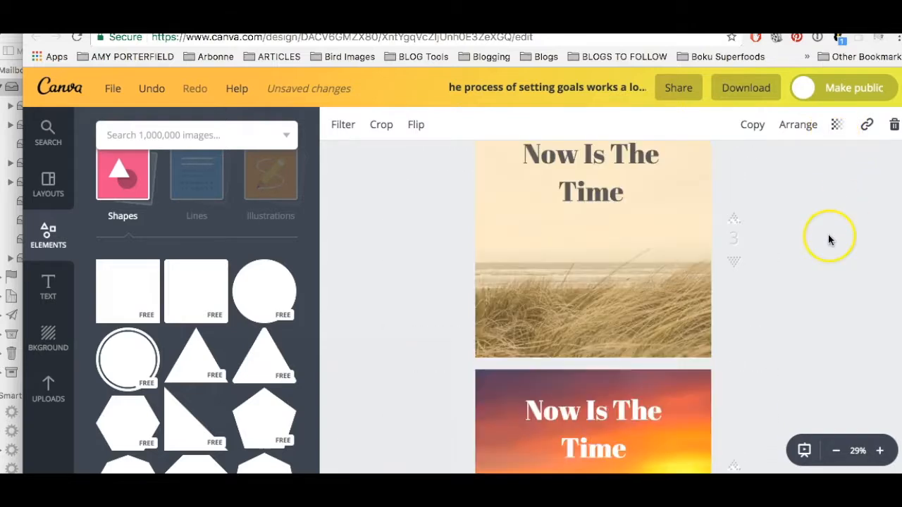
click(610, 271)
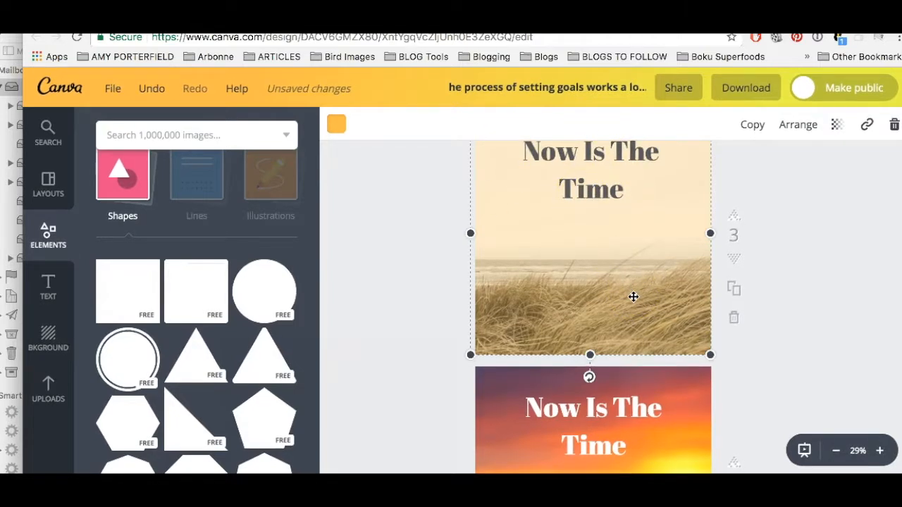
scroll(634, 297, down, 5)
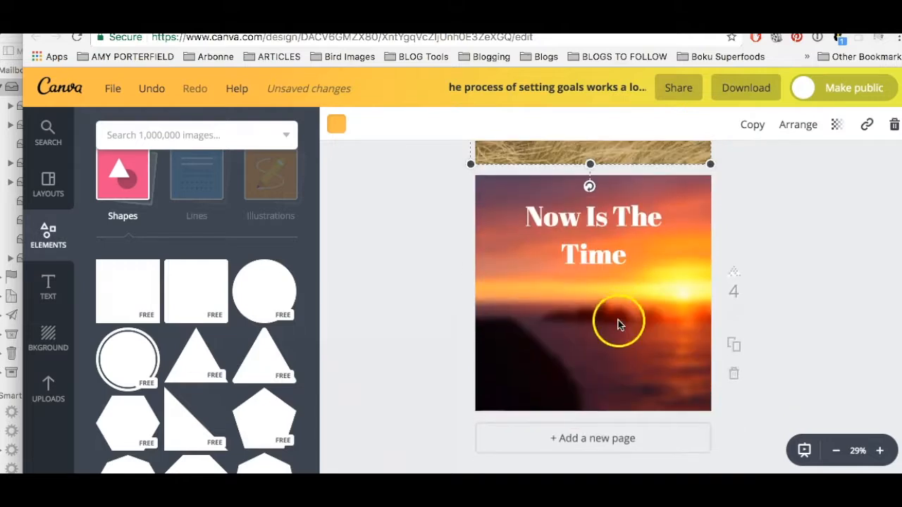